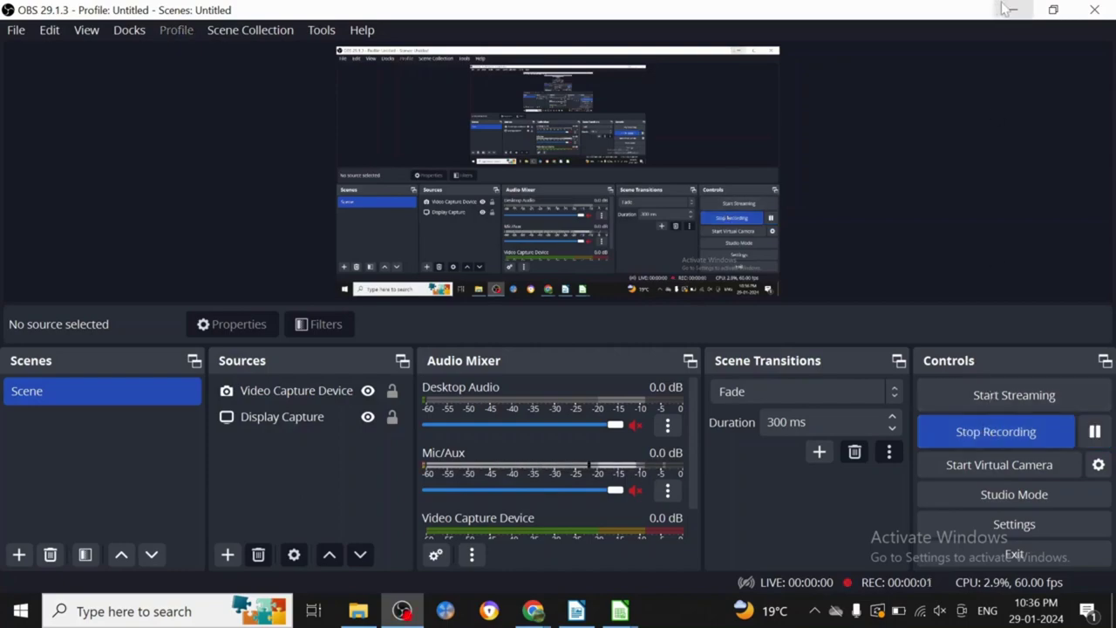
Step: Switch to the browser and look over the empty Keyworddit page and the Google results for keyworddit
left_click(1009, 9)
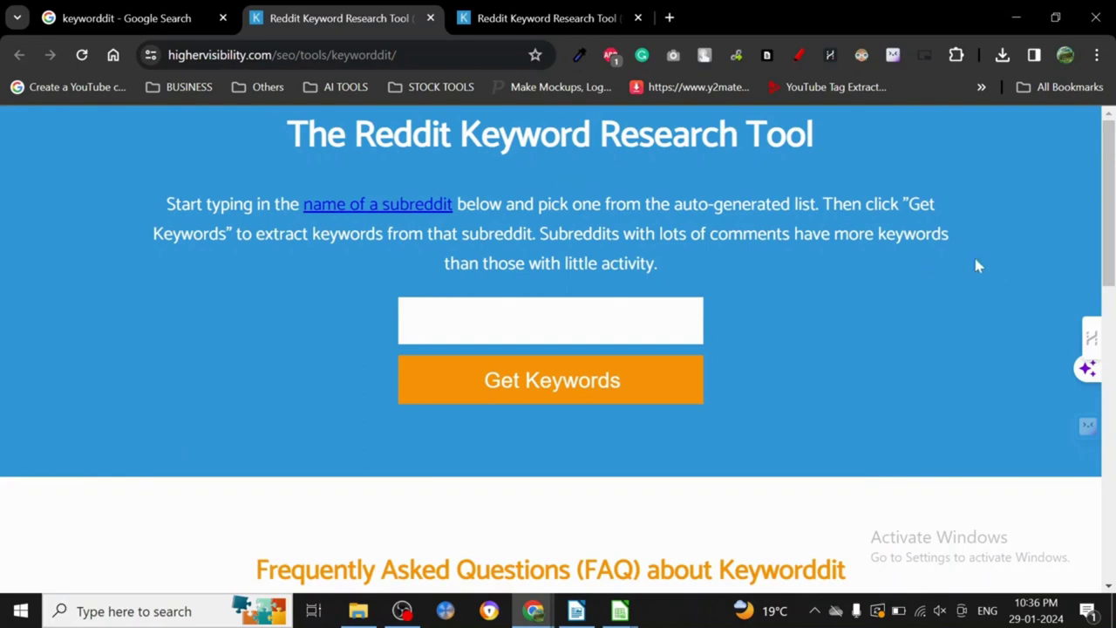
scroll(1109, 188, "down", 2)
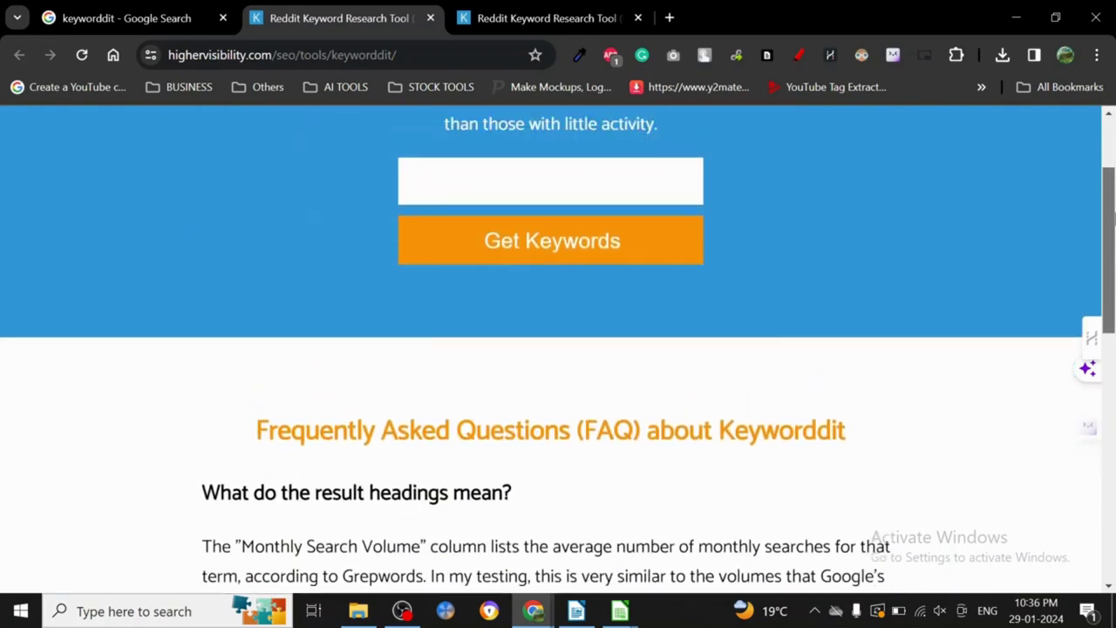
scroll(1109, 188, "up", 2)
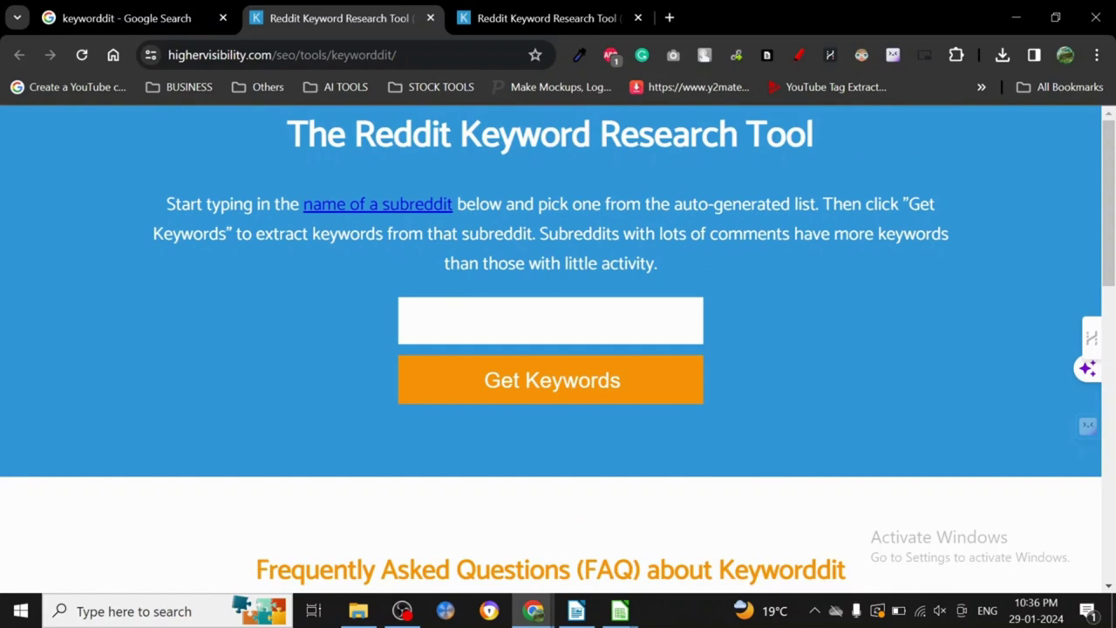
left_click(154, 11)
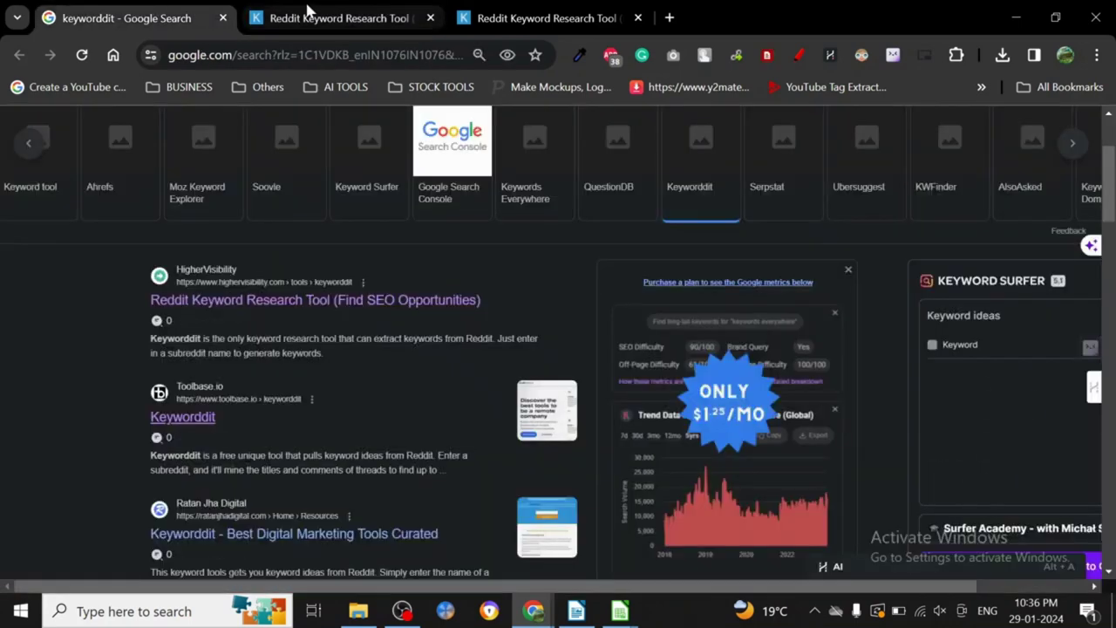
left_click(308, 10)
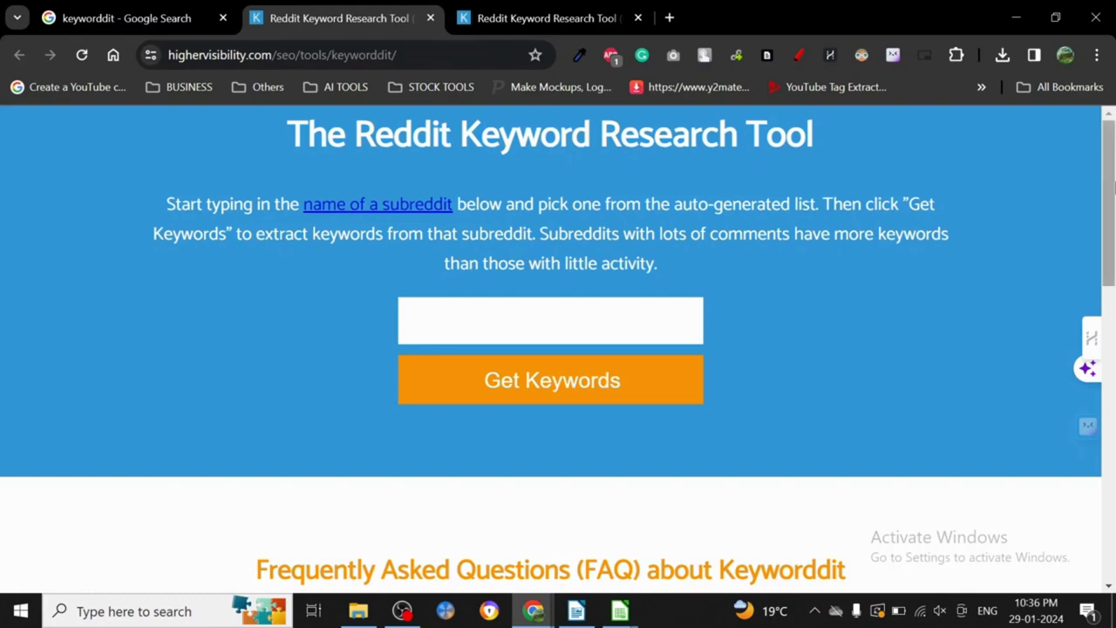
scroll(1108, 201, "down", 2)
scroll(1108, 201, "up", 1)
scroll(1108, 200, "up", 1)
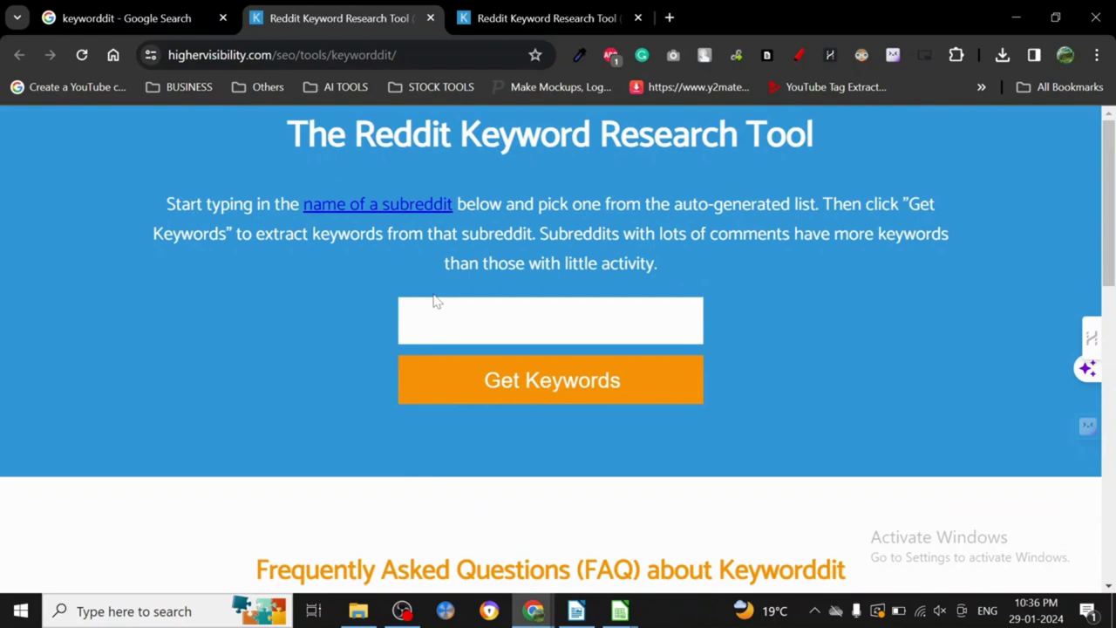
Step: Open the Reddit home page in a new browser tab
left_click(668, 18)
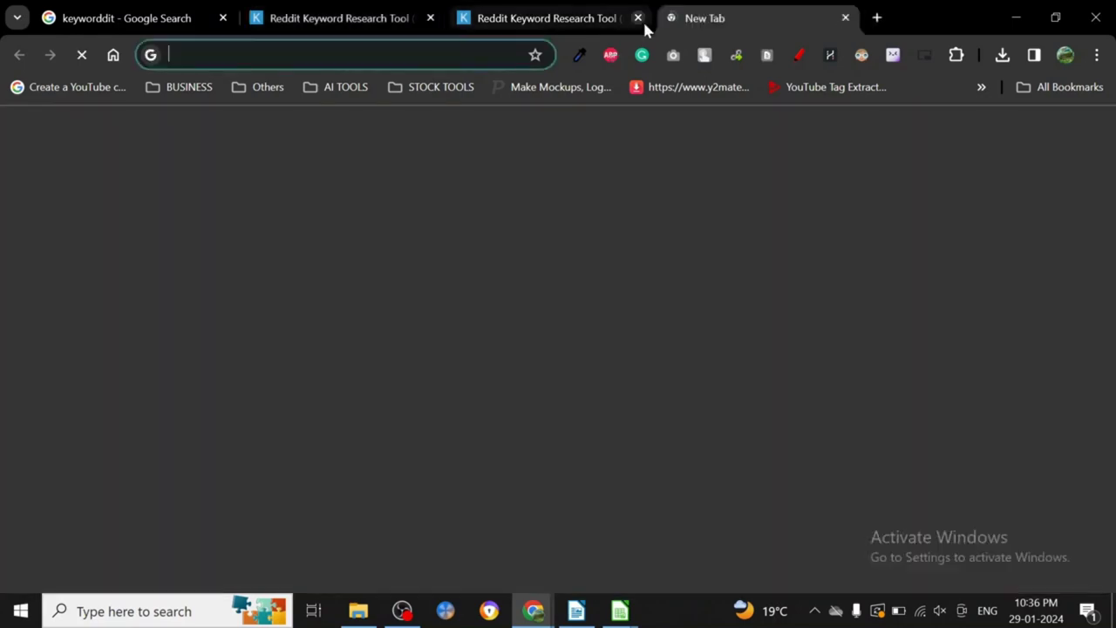
type("REDDITT")
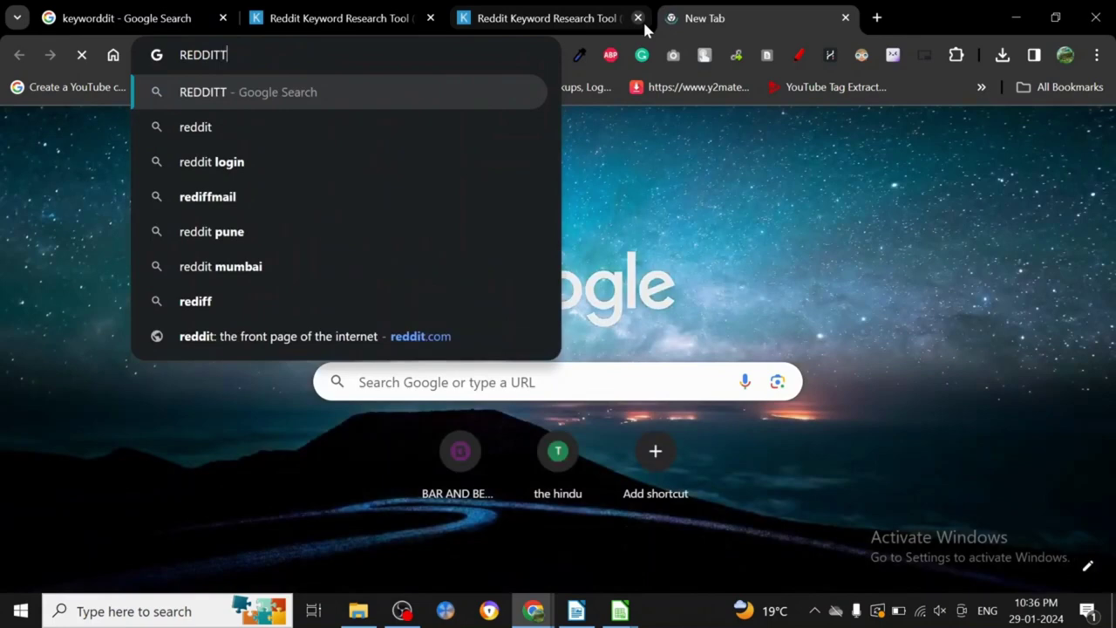
left_click(255, 338)
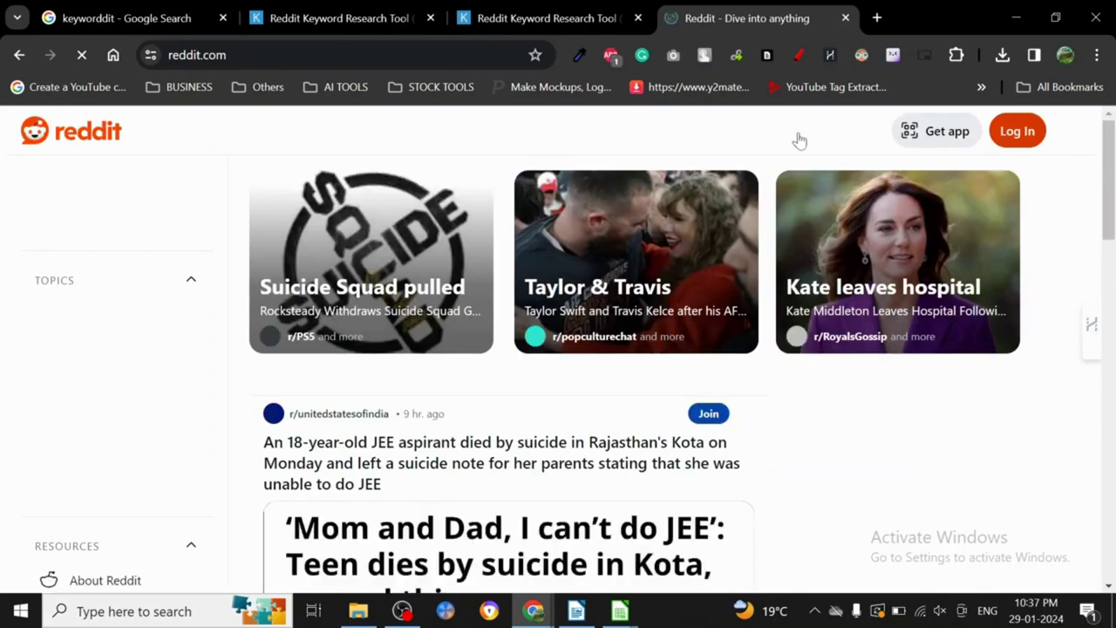
Step: Return to the Keyworddit tab holding the cats results and close the Reddit tab
left_click(517, 17)
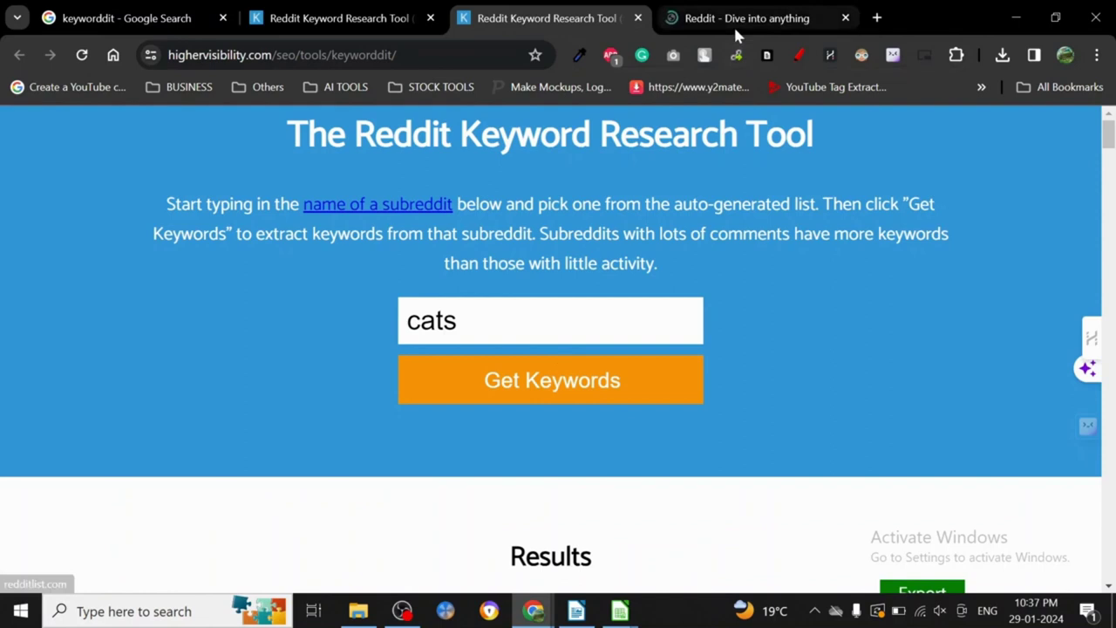
mouse_move(733, 25)
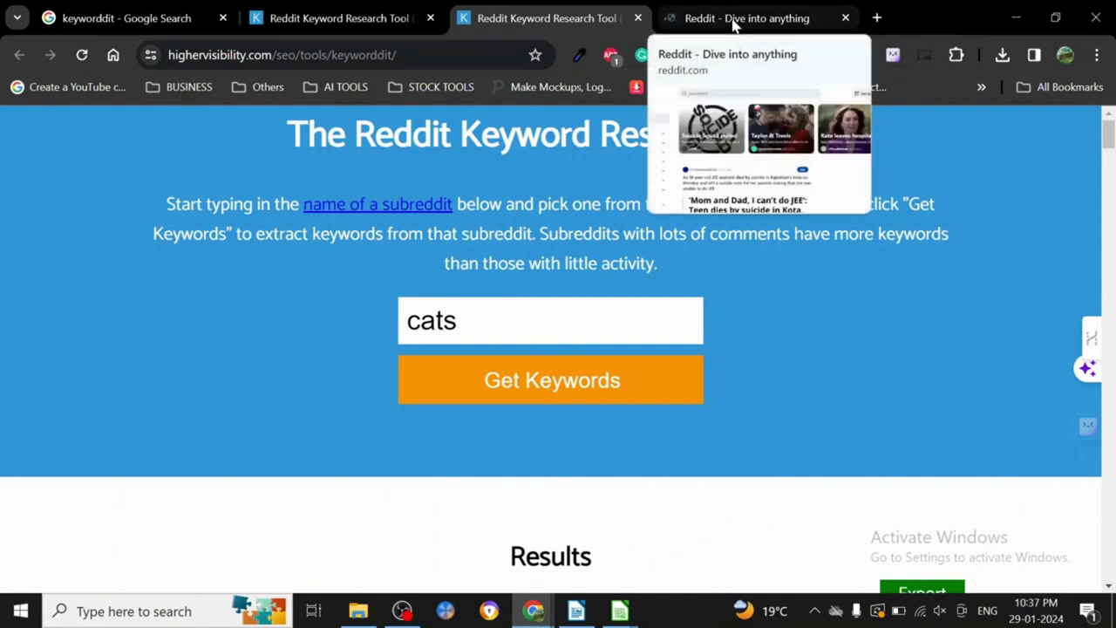
left_click(845, 19)
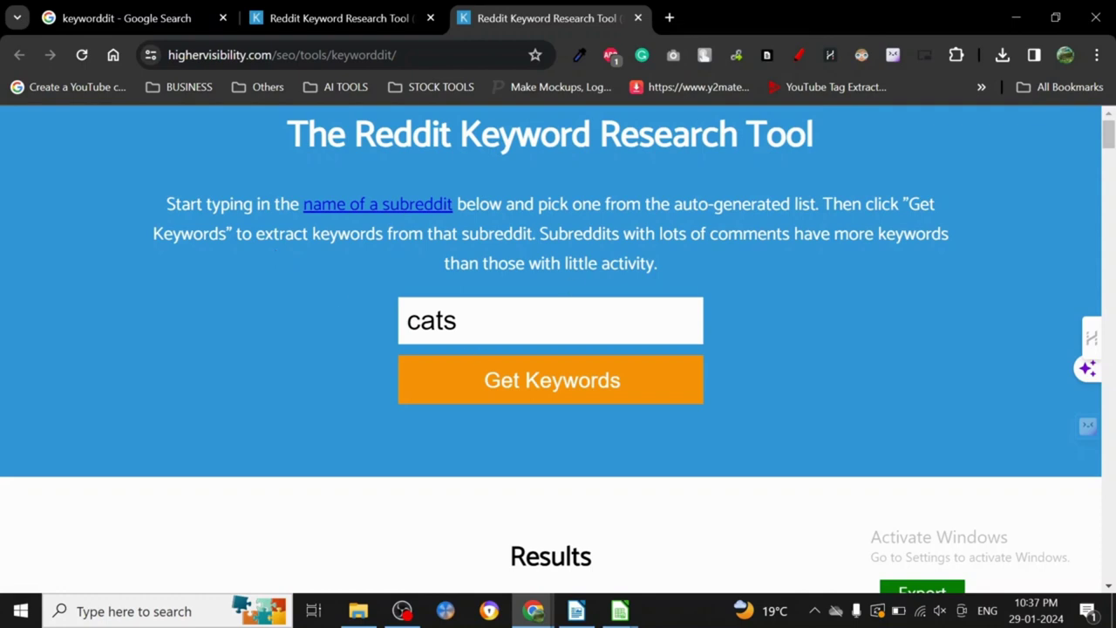
Step: Try to get keywords for the lolcats subreddit, chosen from the suggestions for CATS
key("ctrl+a")
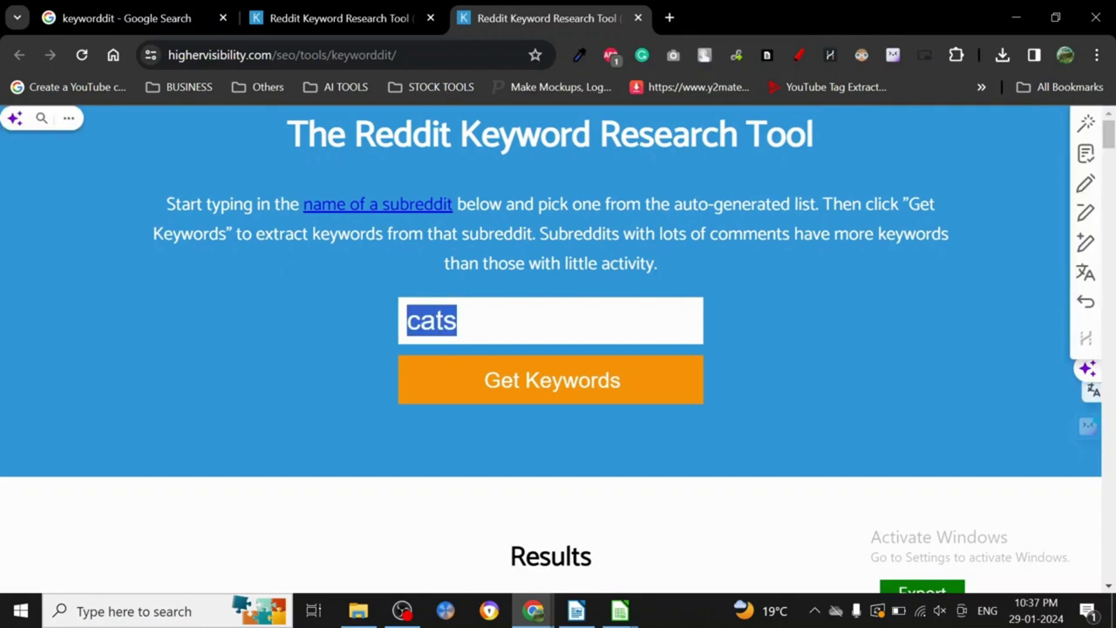
key("BackSpace")
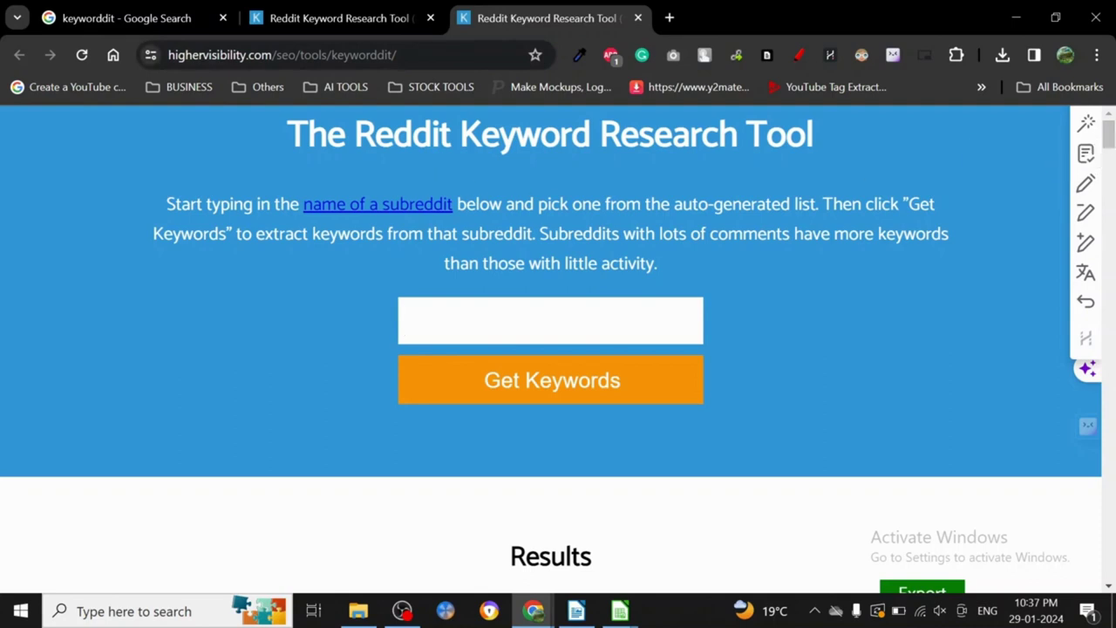
type("CATS")
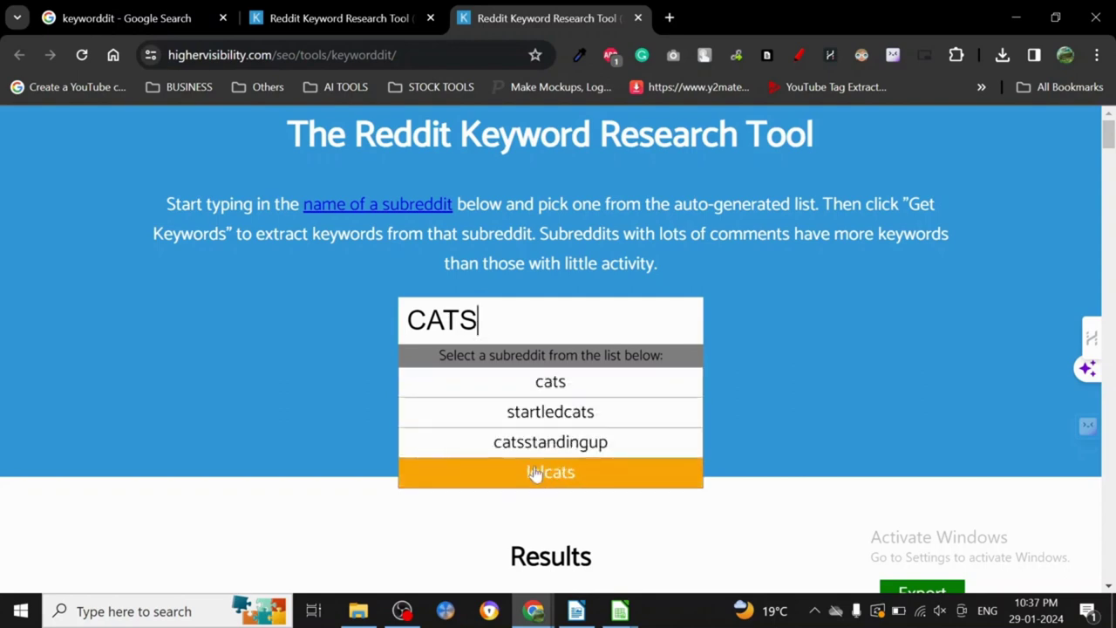
scroll(1110, 139, "down", 2)
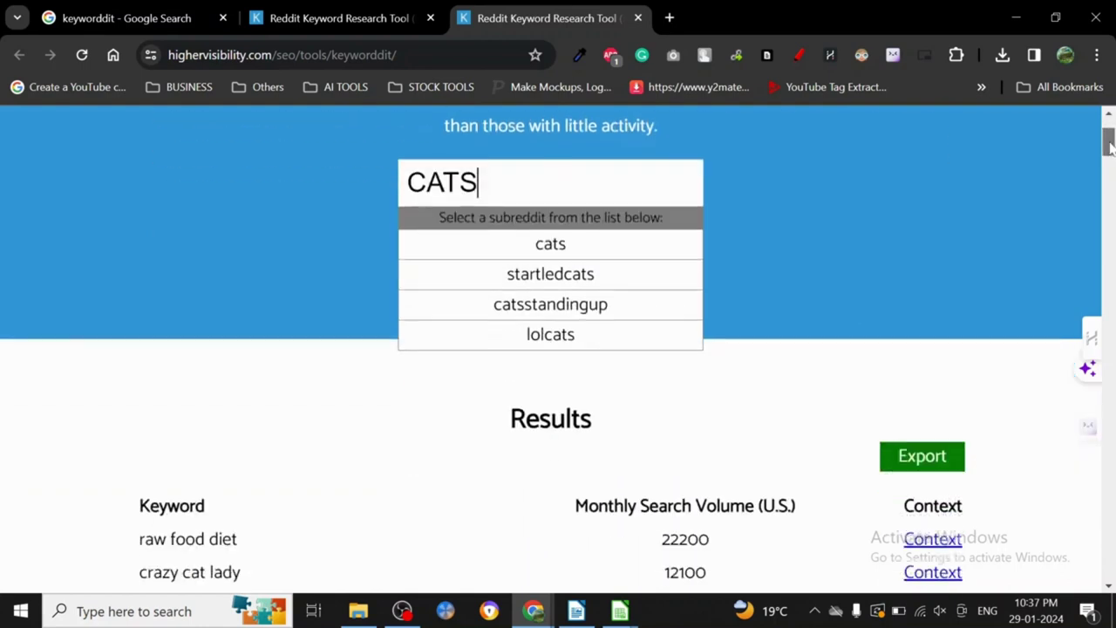
left_click(582, 339)
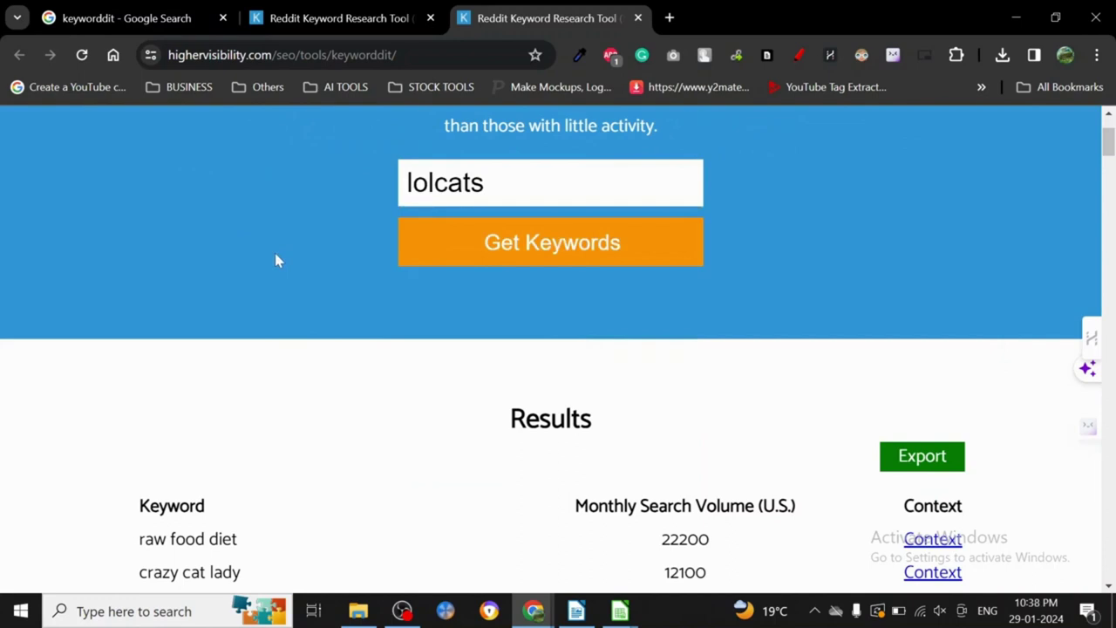
left_click(585, 262)
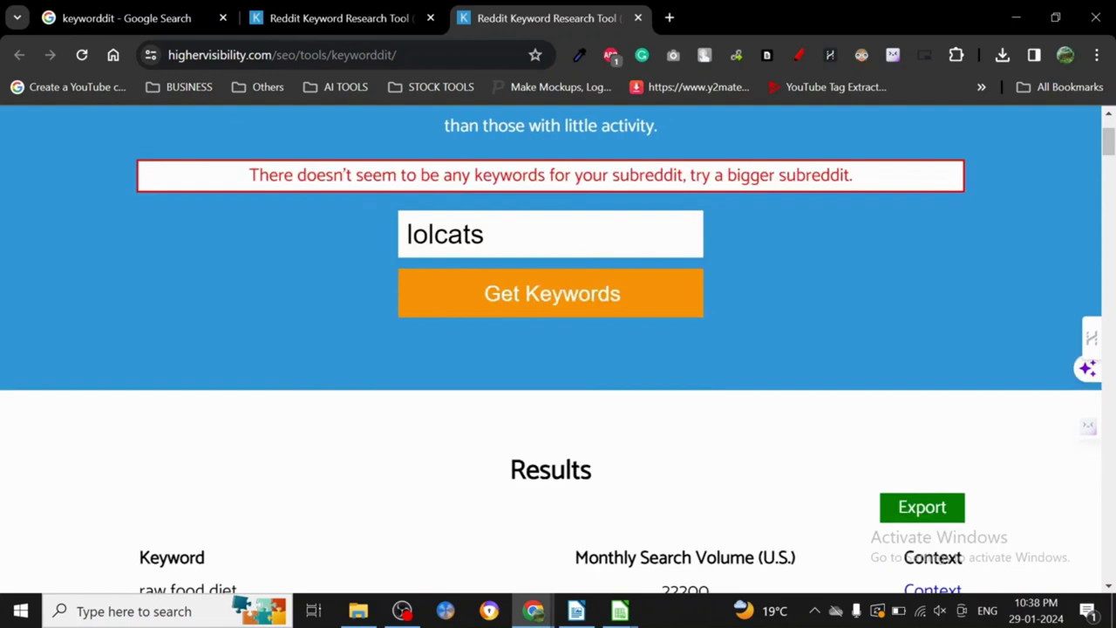
Step: Replace the subreddit with cats, chosen from the suggestions for CATS
left_click_drag(485, 233, 406, 233)
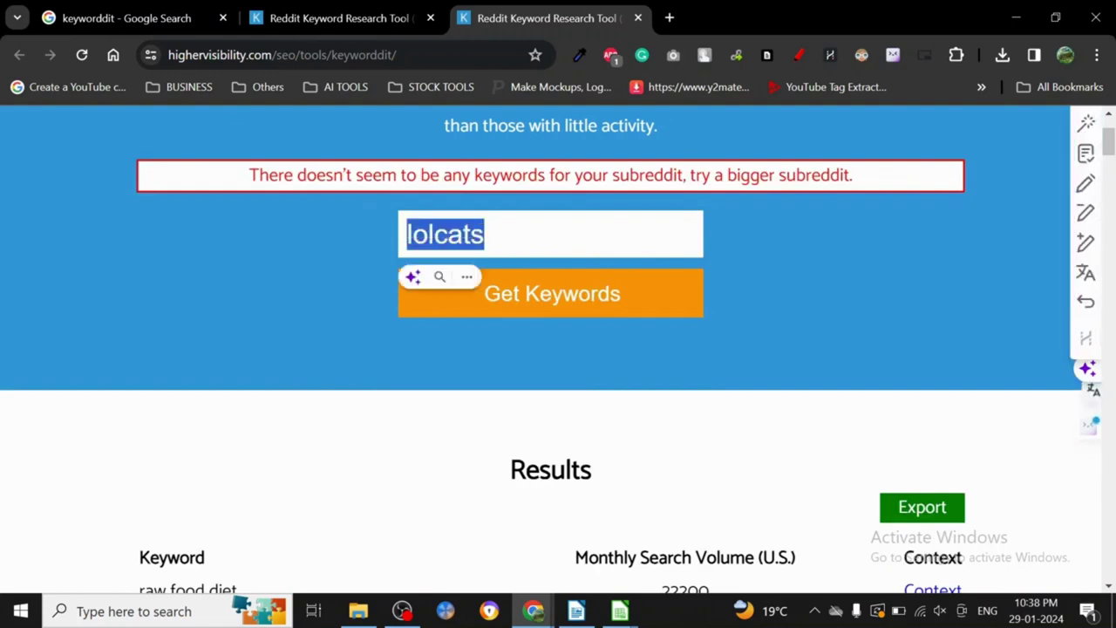
key("BackSpace")
type("CAT")
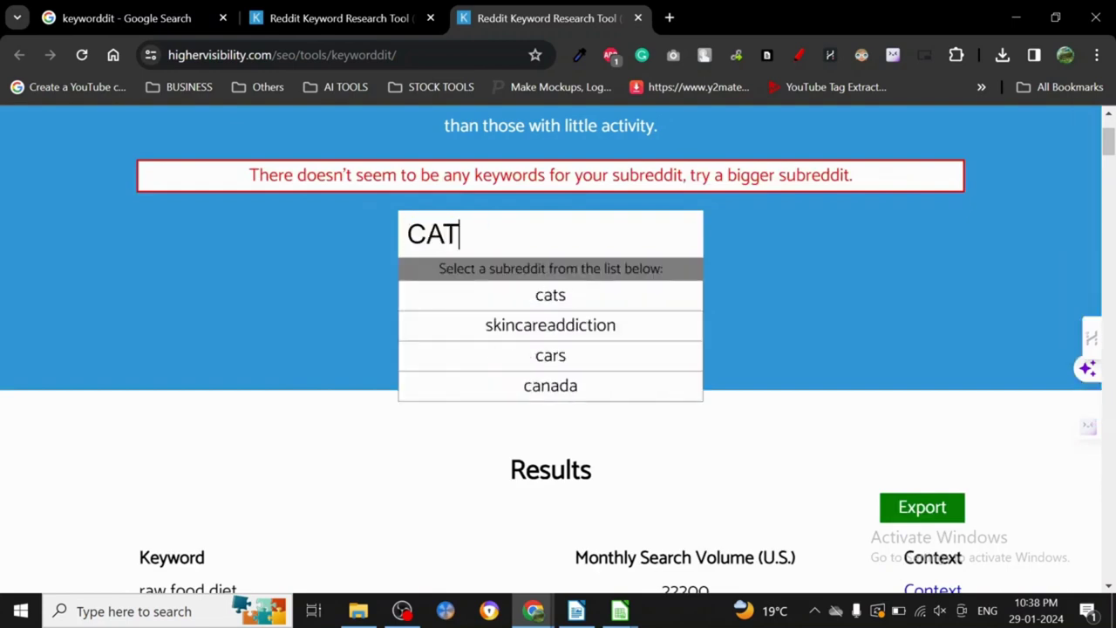
type("S")
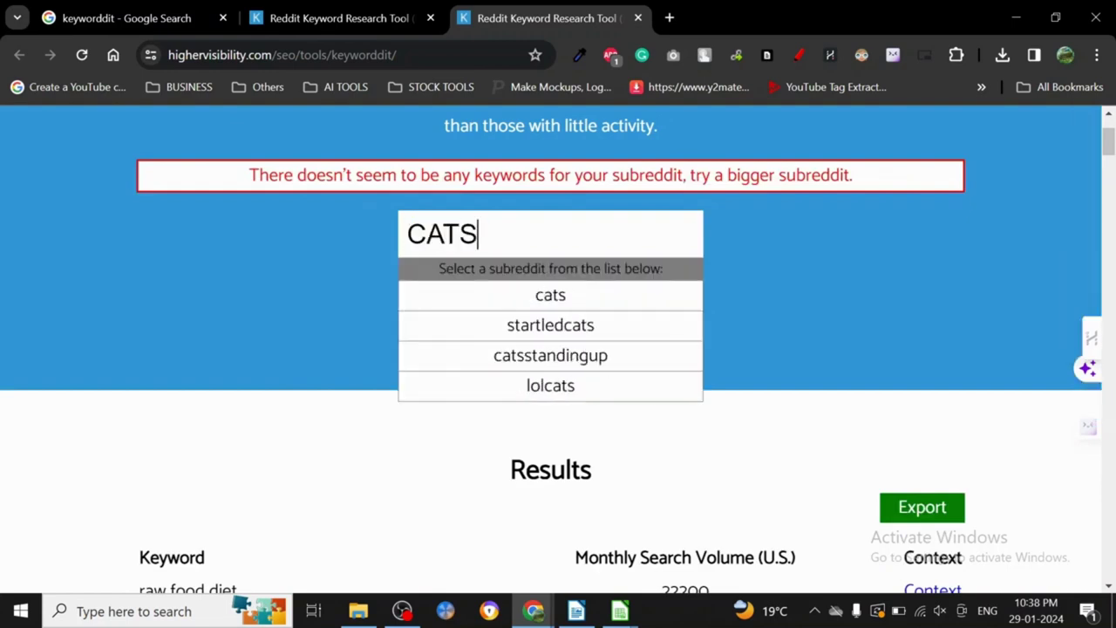
left_click(562, 301)
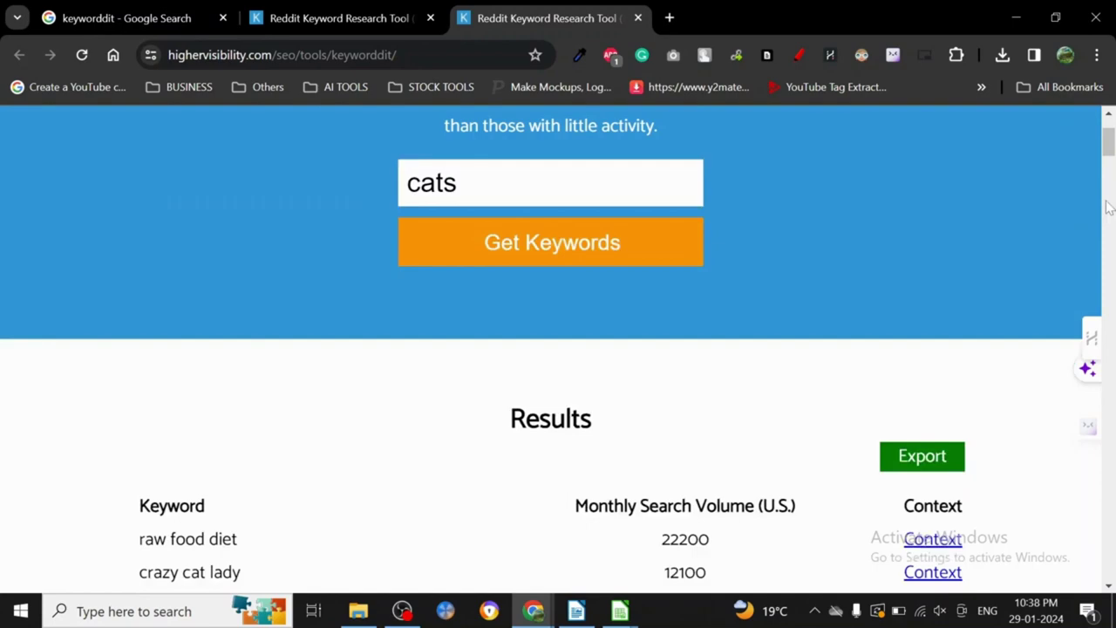
Step: Examine the cats keyword results, comparing the listed keywords and their monthly U.S. search volumes
scroll(1109, 166, "down", 5)
scroll(1108, 168, "up", 7)
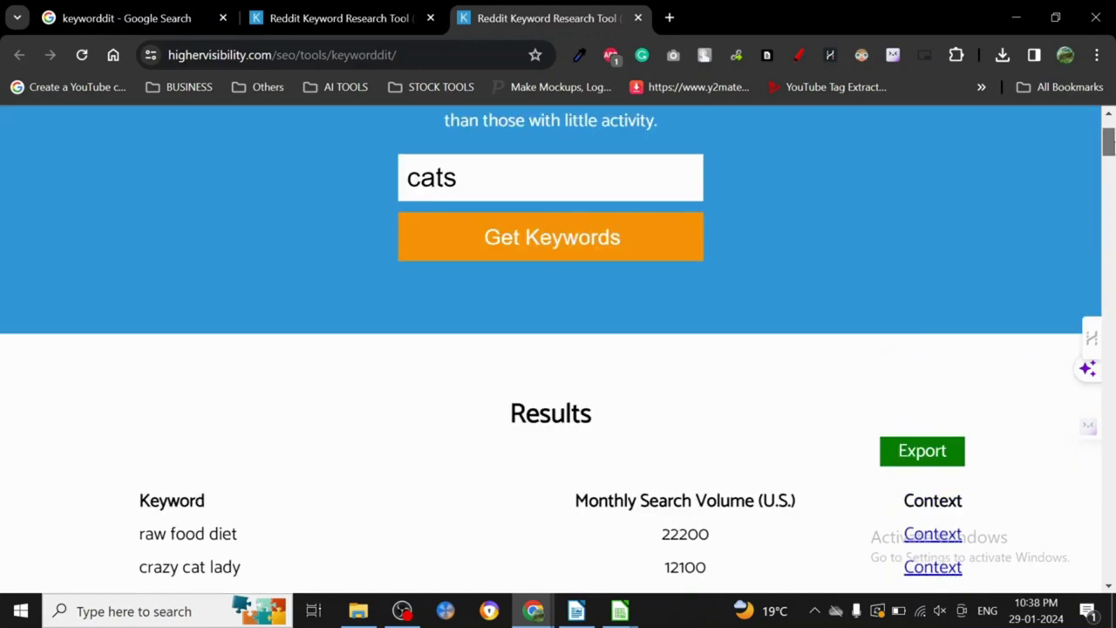
scroll(1107, 167, "down", 6)
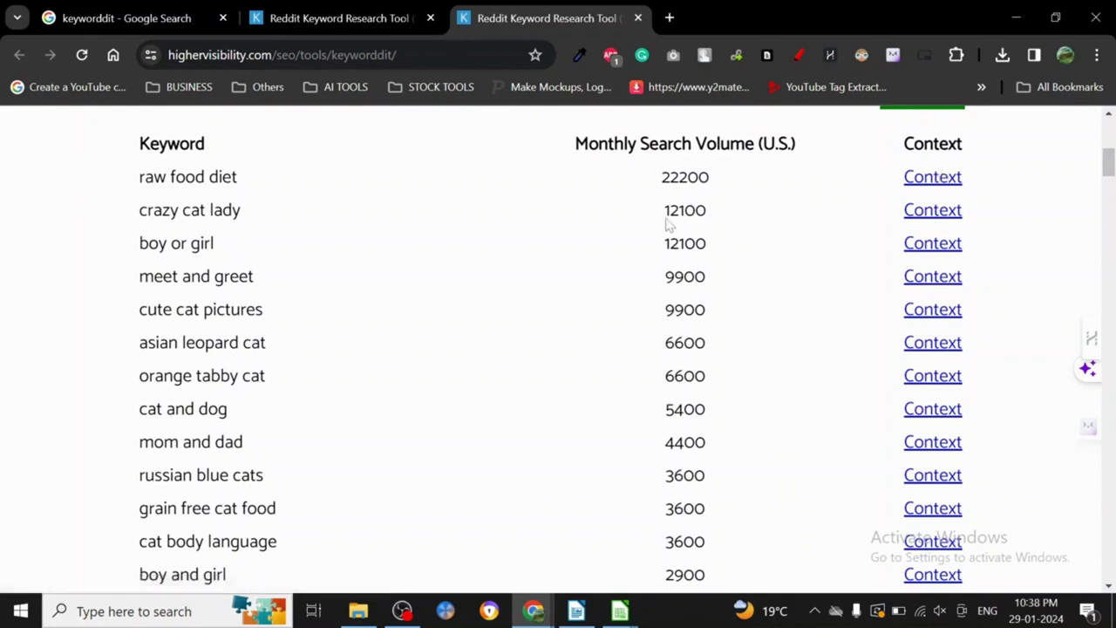
mouse_move(1109, 163)
left_mouse_down()
mouse_move(1109, 148)
mouse_move(1109, 170)
left_mouse_up()
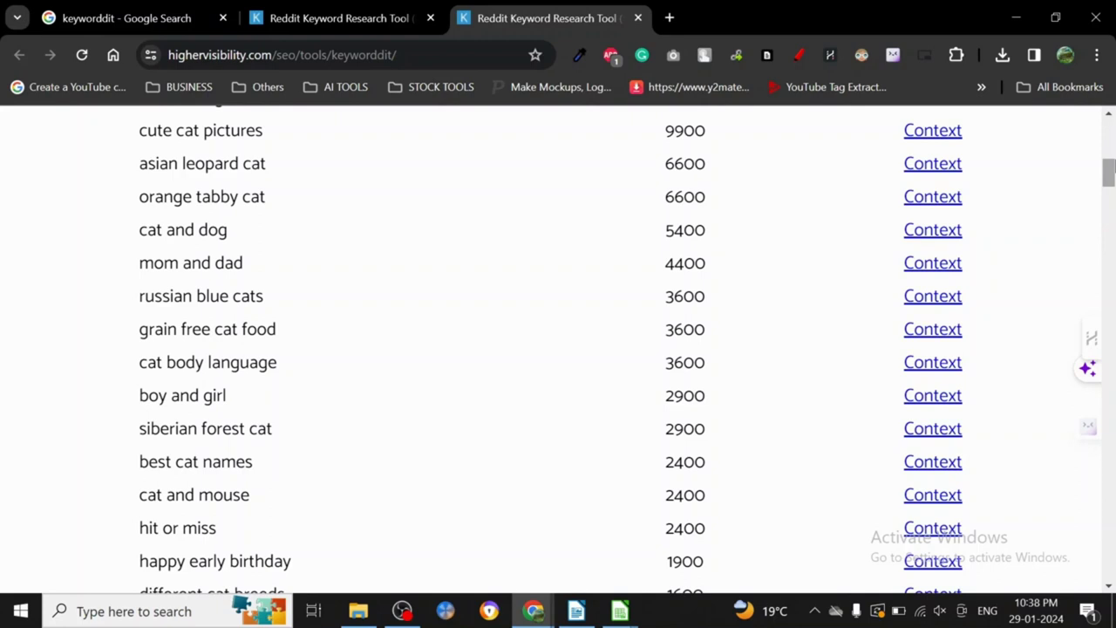
scroll(599, 291, "up", 4)
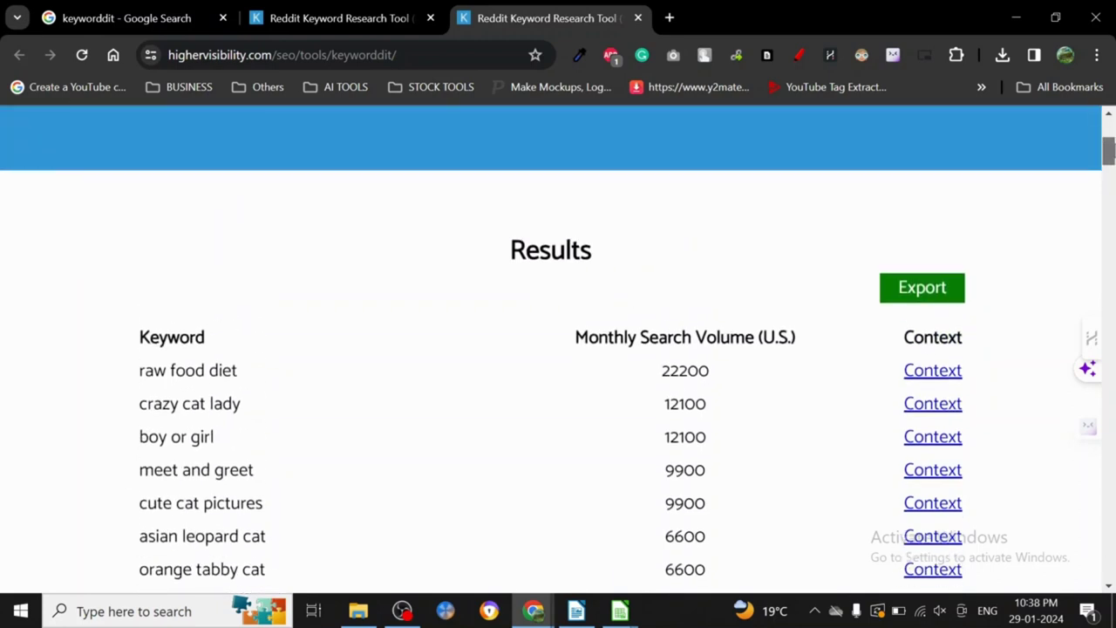
scroll(599, 290, "down", 3)
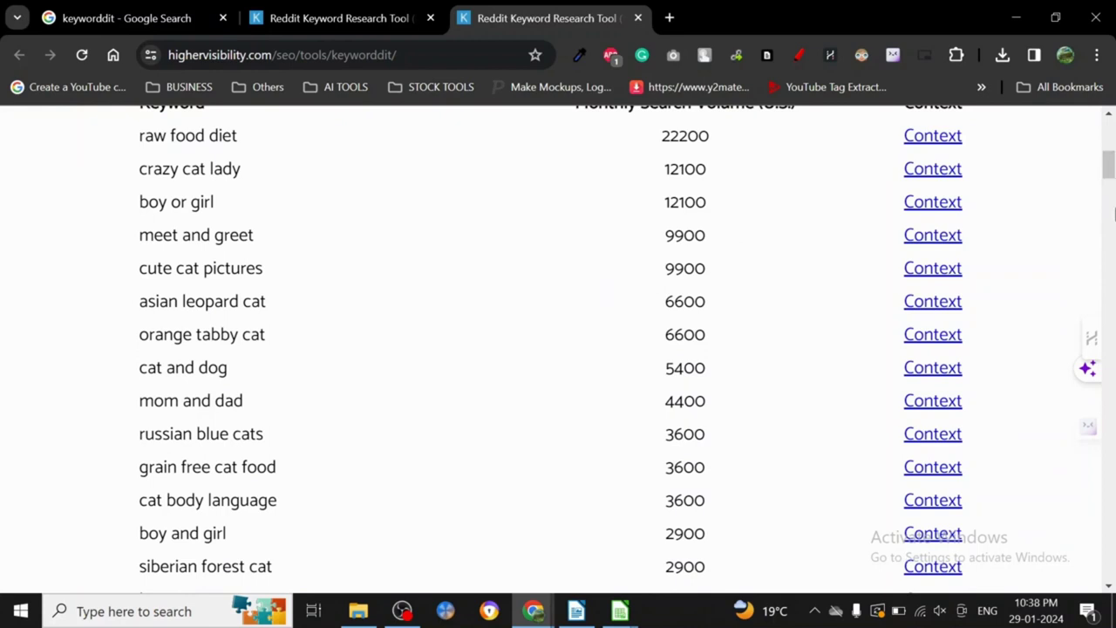
left_click_drag(1109, 174, 1108, 219)
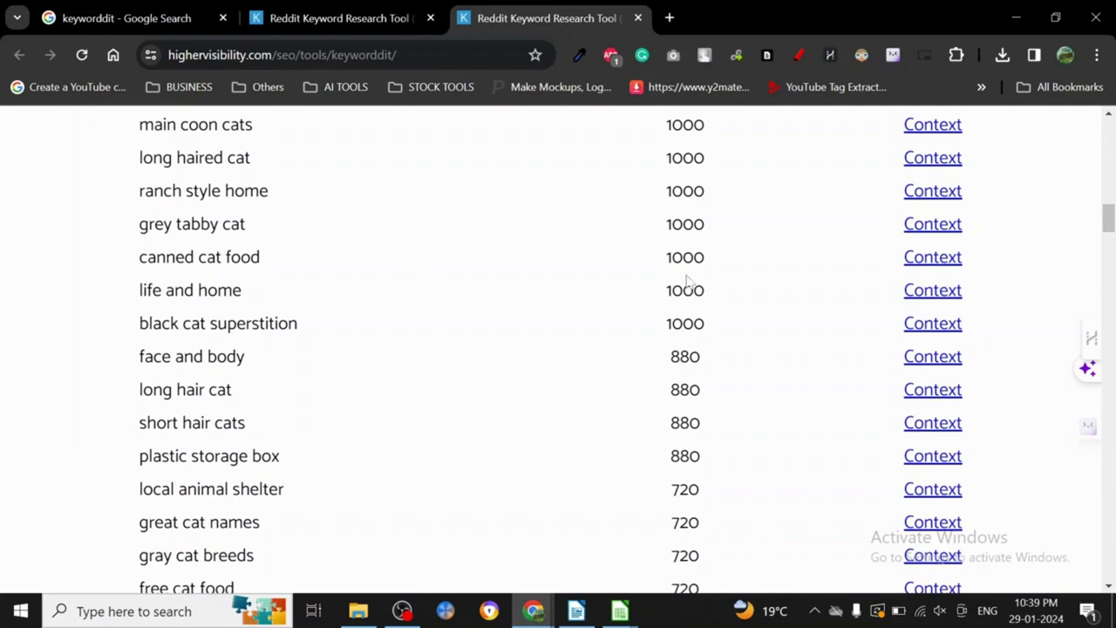
Step: View the Reddit context of the keyword "grey tabby cat" in Google and return to the Keyworddit results
left_click(928, 226)
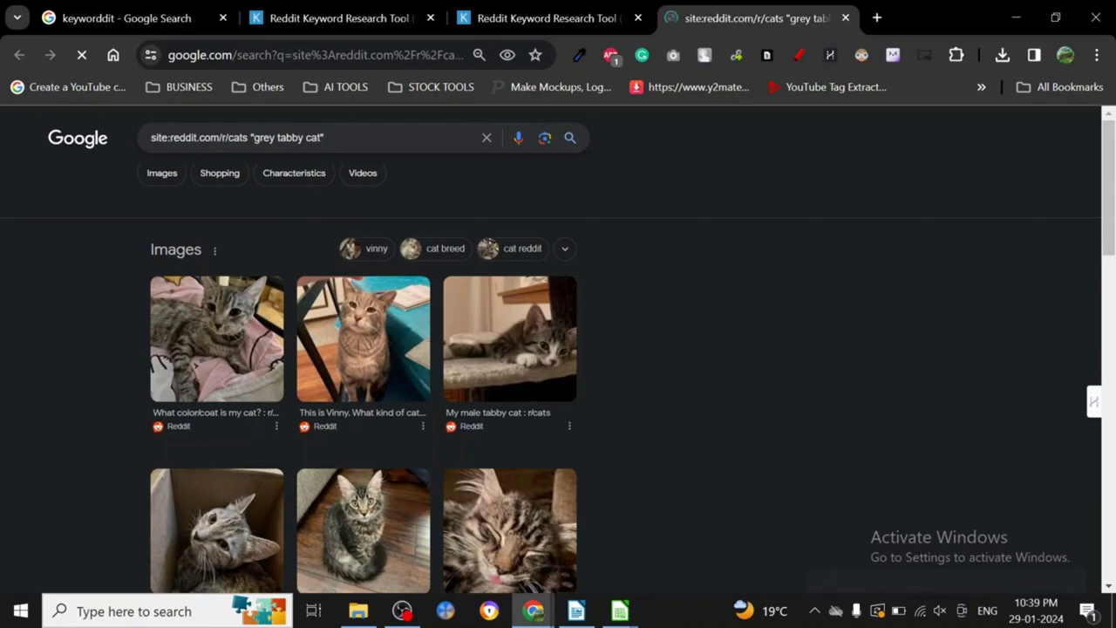
scroll(1103, 279, "down", 4)
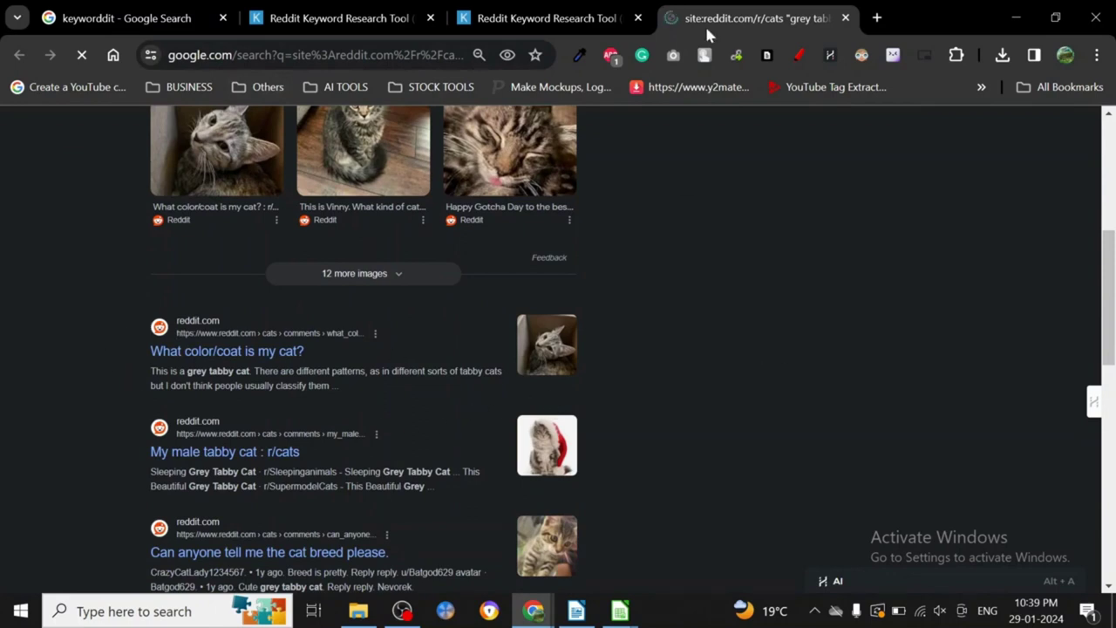
left_click(578, 15)
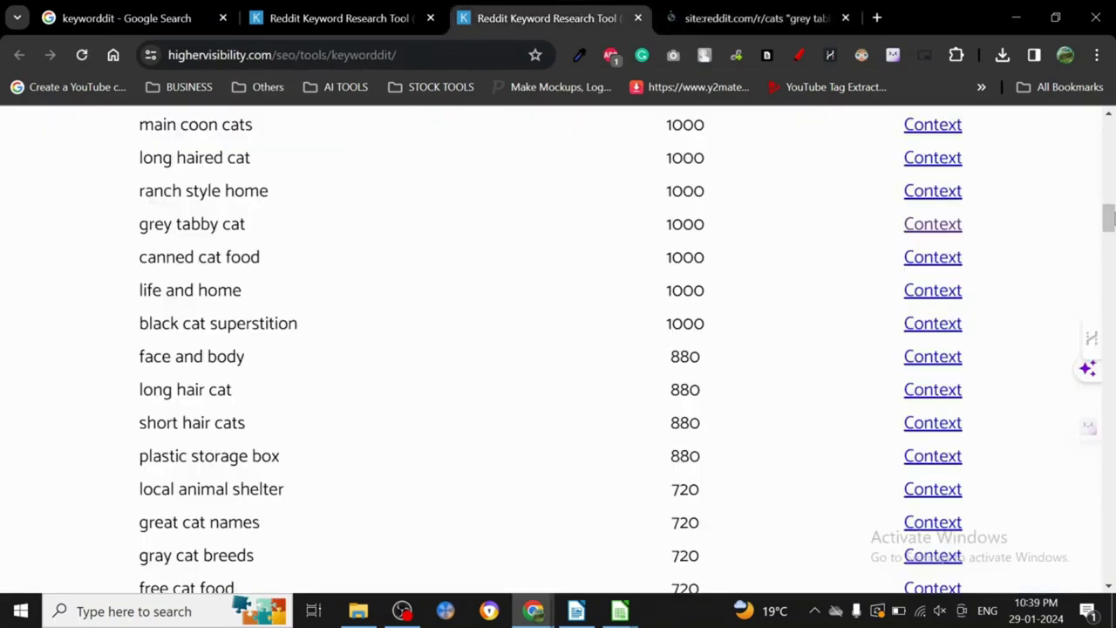
Step: View the Reddit context of the keyword "raw food diet" in Google and return to the subreddit entry on the Keyworddit page
scroll(558, 349, "down", 3)
scroll(559, 349, "up", 8)
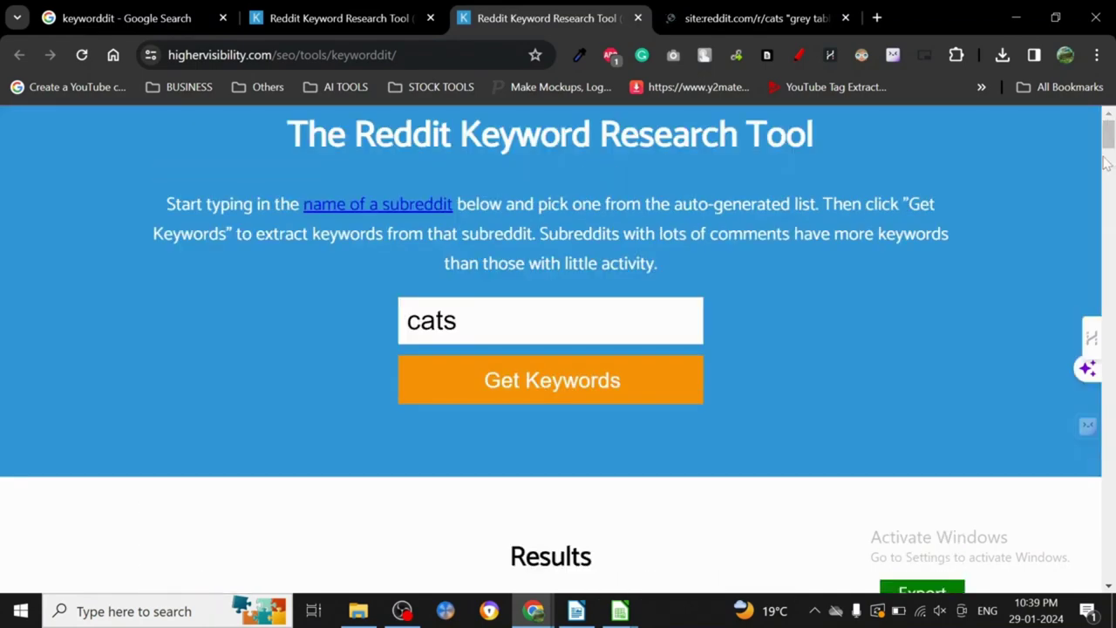
left_click(1107, 164)
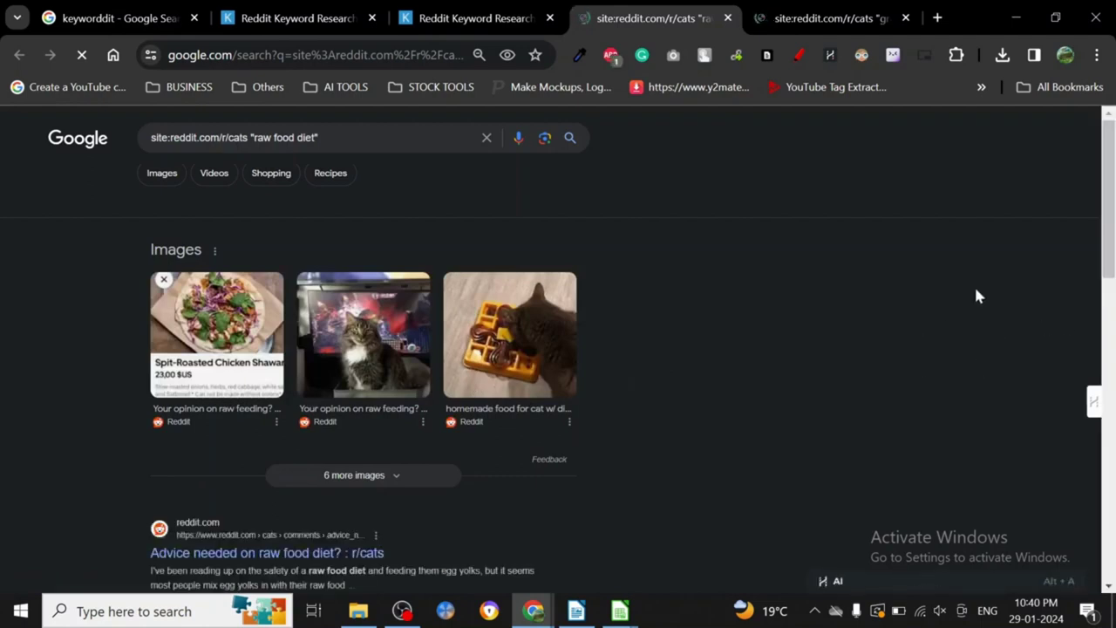
left_click_drag(1111, 202, 1112, 270)
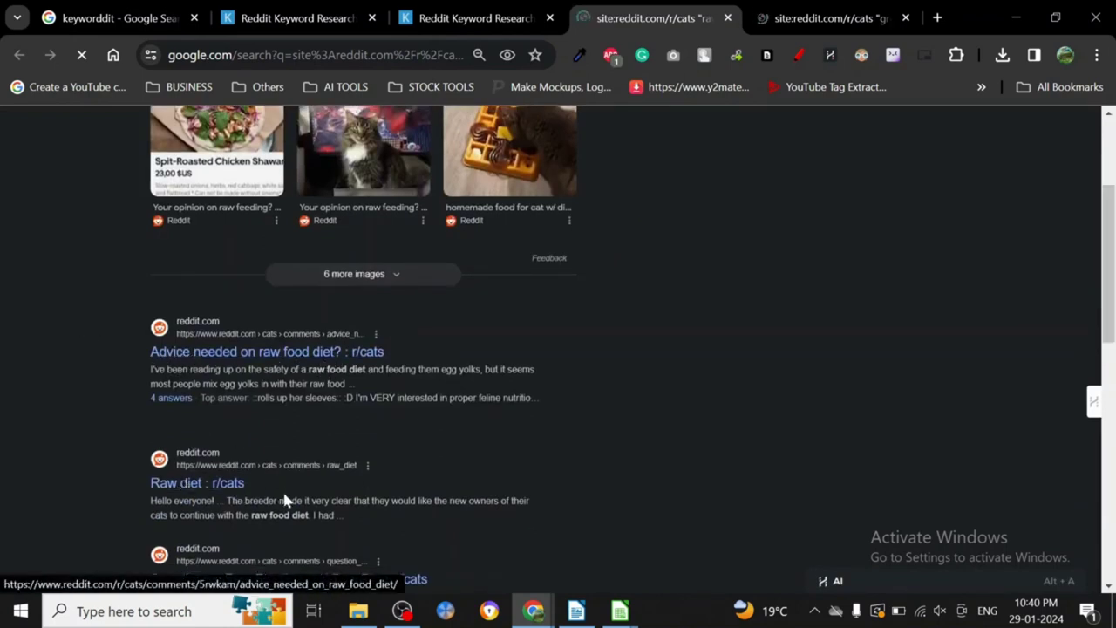
left_click(471, 10)
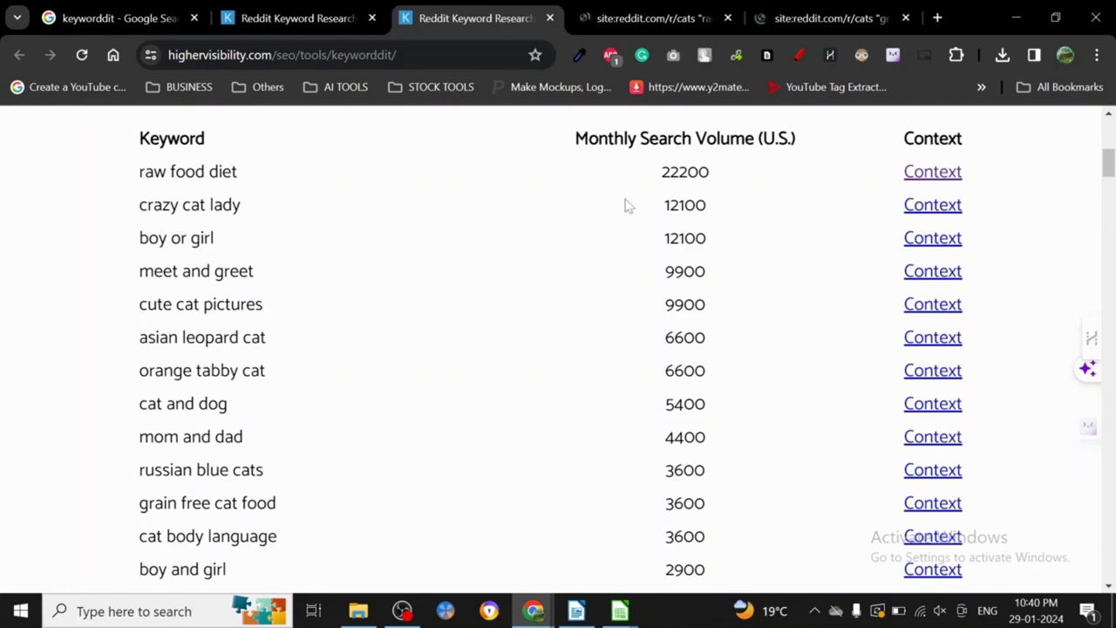
left_click_drag(1108, 163, 1108, 131)
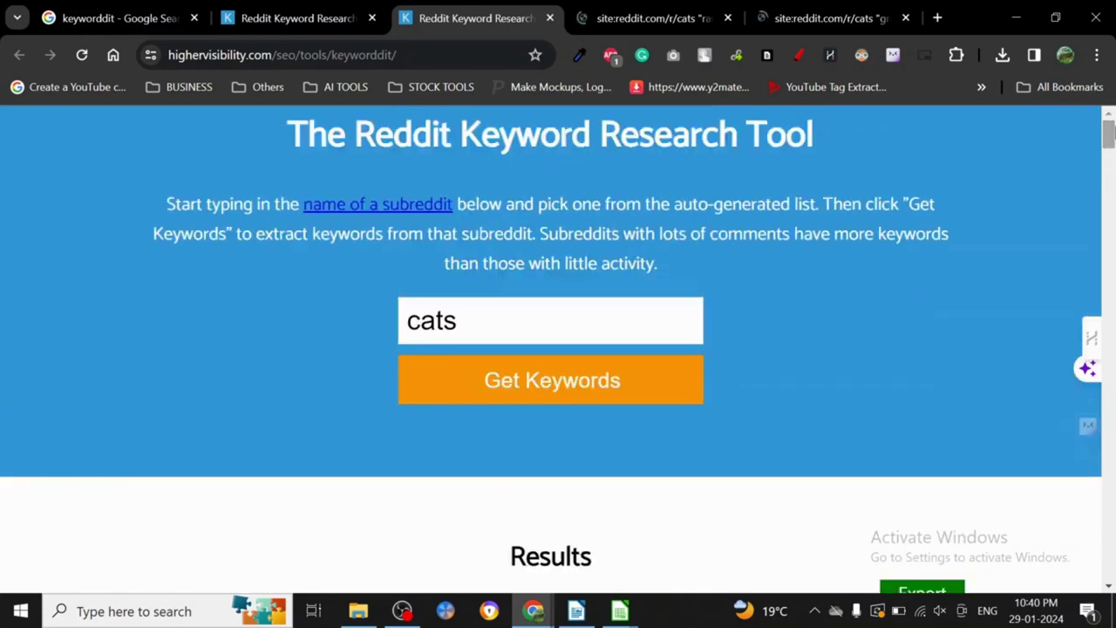